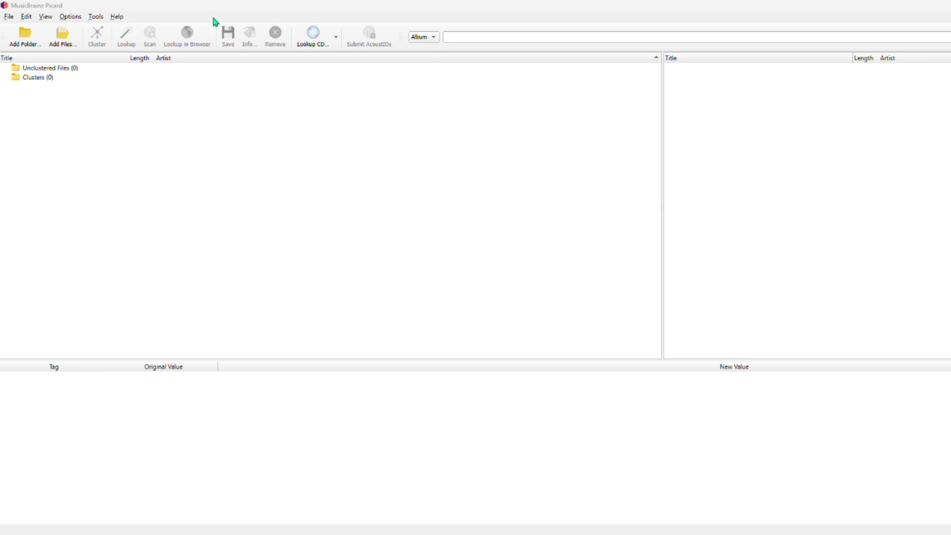
Add the folder "Blues Masters- The Very Best of Albert King" from ripped cds > Albert King on the E: drive.
left_click(27, 39)
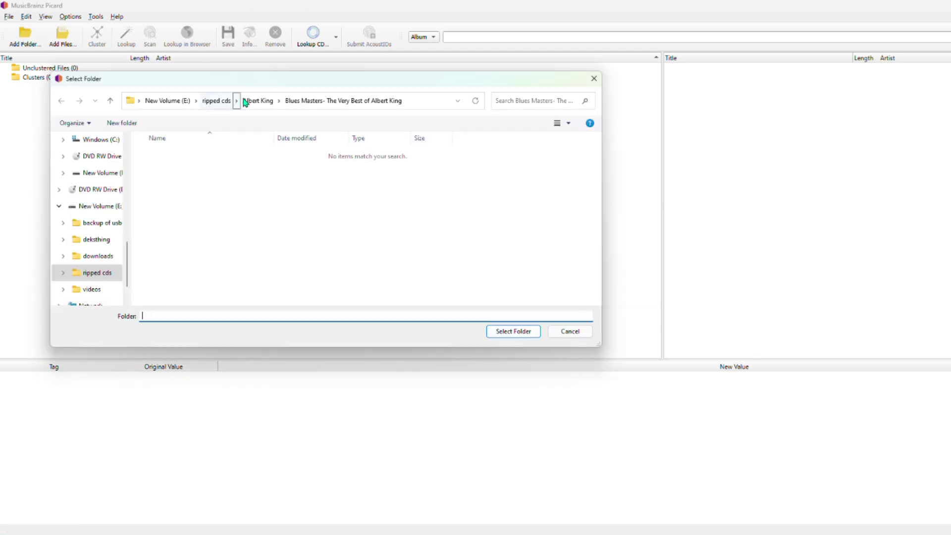
left_click(214, 101)
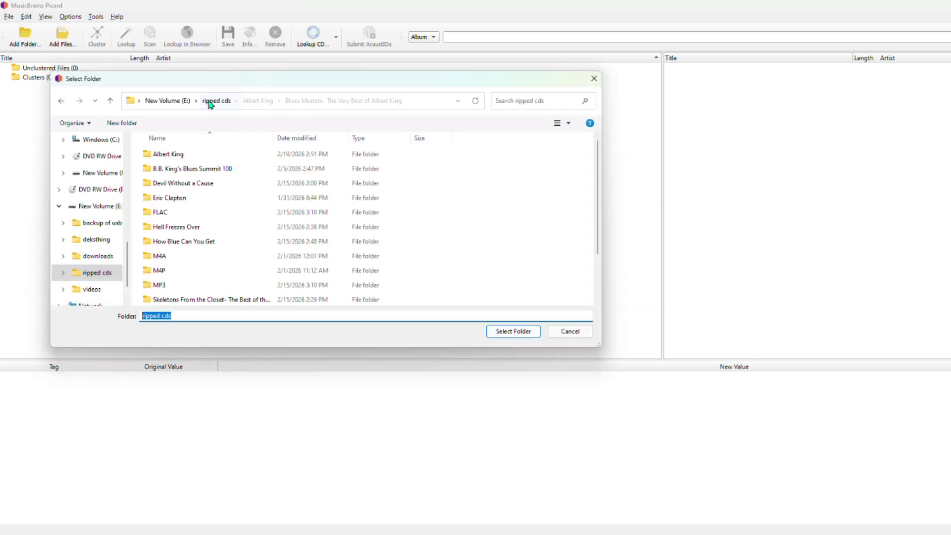
double_click(179, 157)
left_click(179, 158)
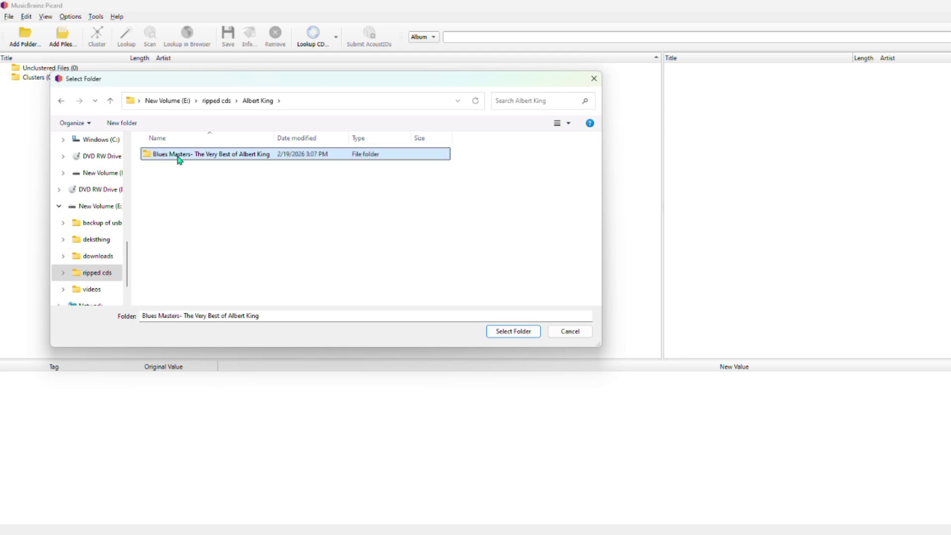
left_click(517, 331)
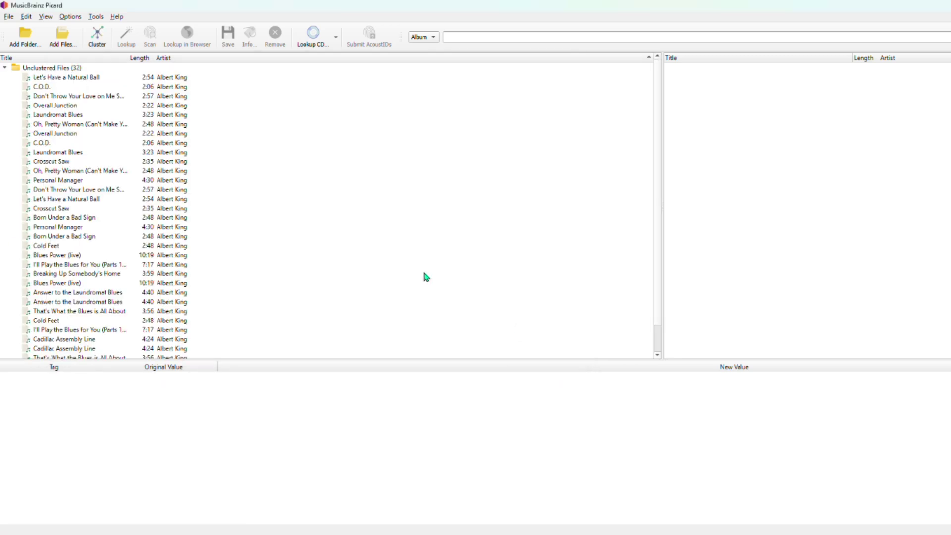
Group all the unclustered Albert King files into an album cluster.
left_click(42, 70)
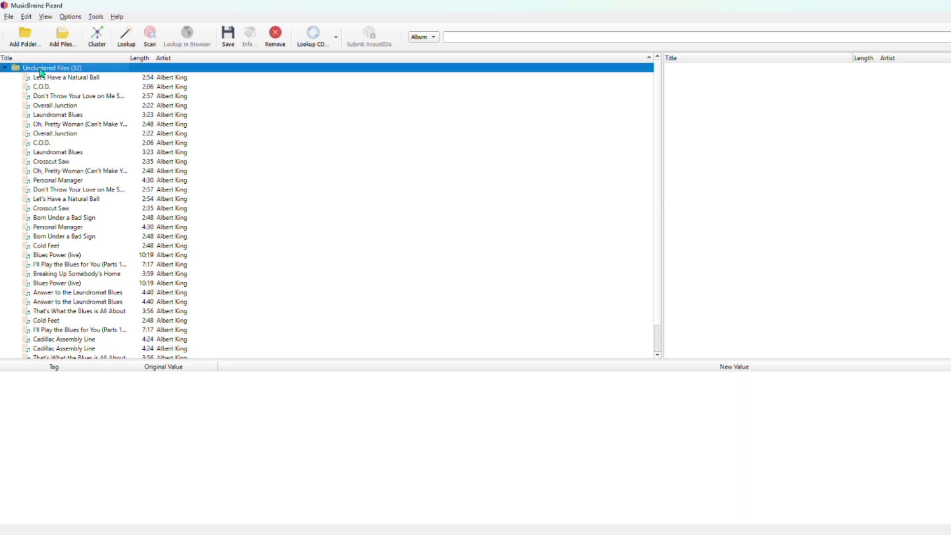
right_click(41, 72)
left_click(63, 127)
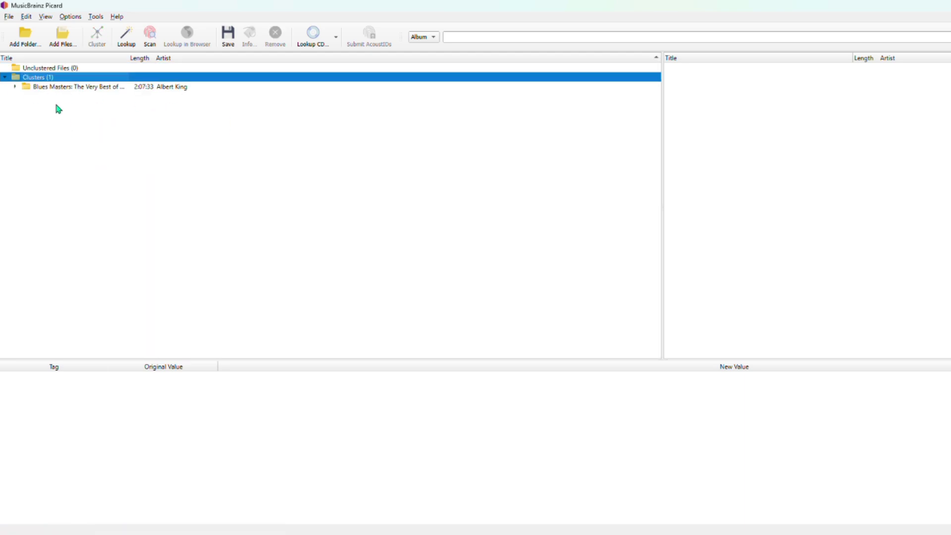
Expand the Blues Masters cluster and look it up in MusicBrainz to match it to an album.
left_click(45, 89)
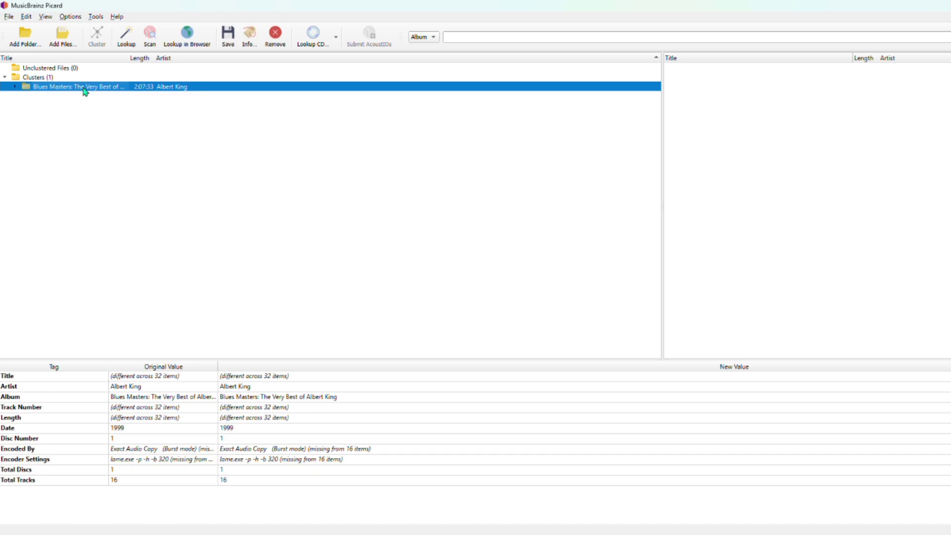
left_click(16, 88)
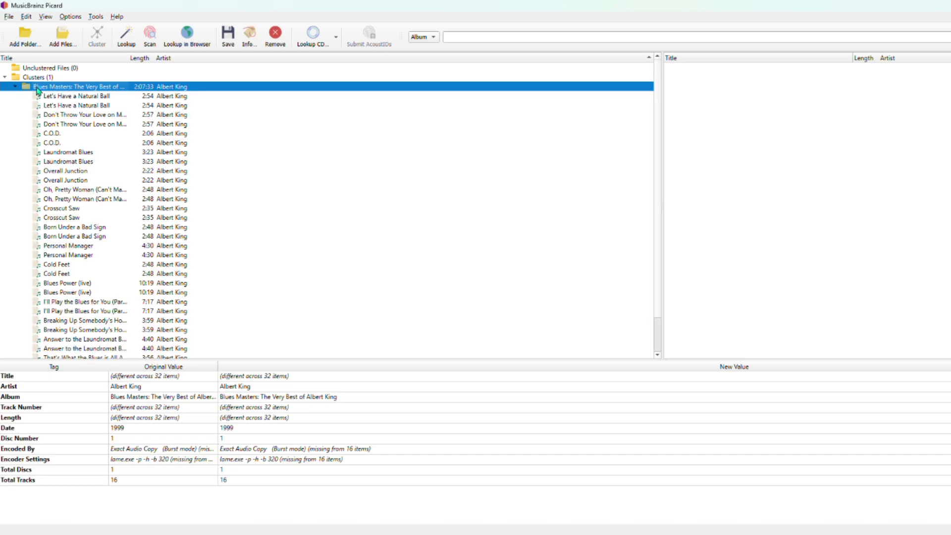
right_click(104, 89)
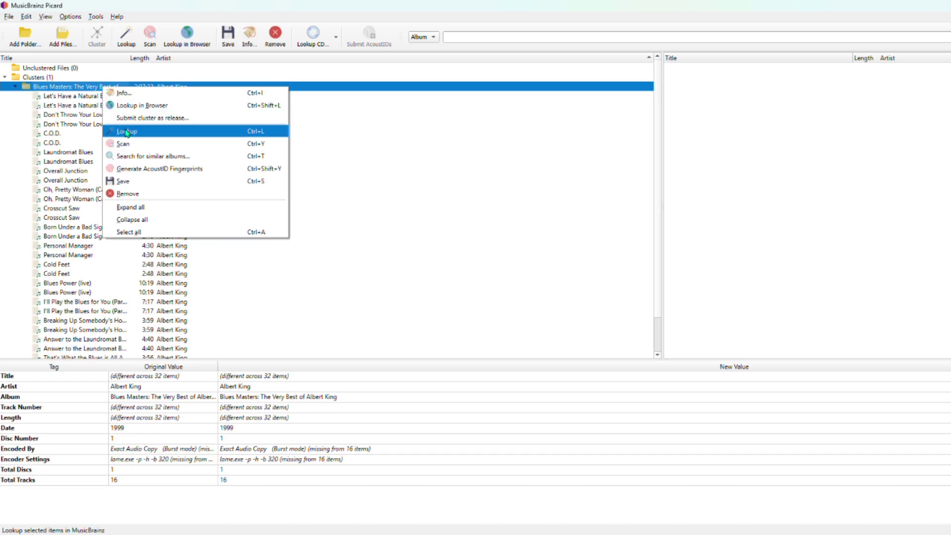
left_click(148, 132)
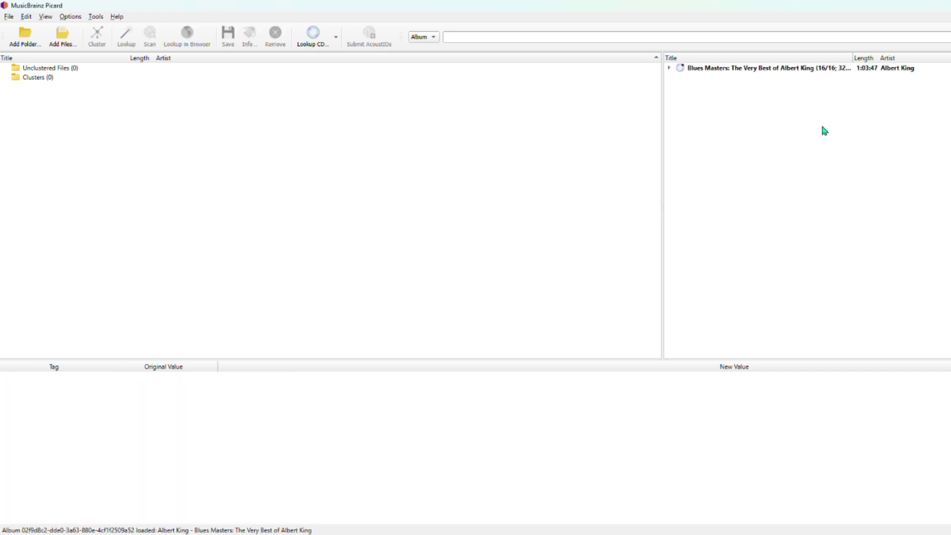
Expand the matched Blues Masters album and review its track matches, proposed tags and available album actions.
left_click(669, 68)
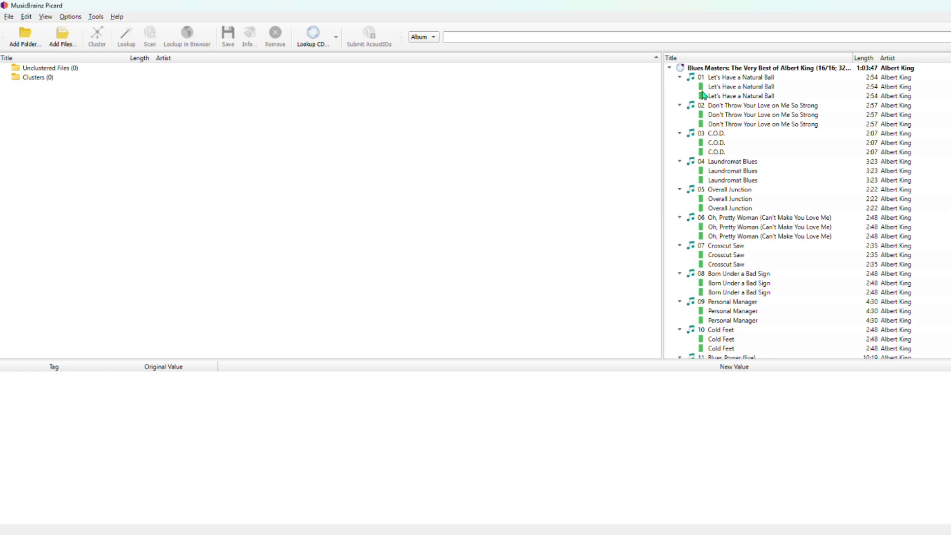
scroll(701, 164, "down", 5)
scroll(702, 169, "down", 1)
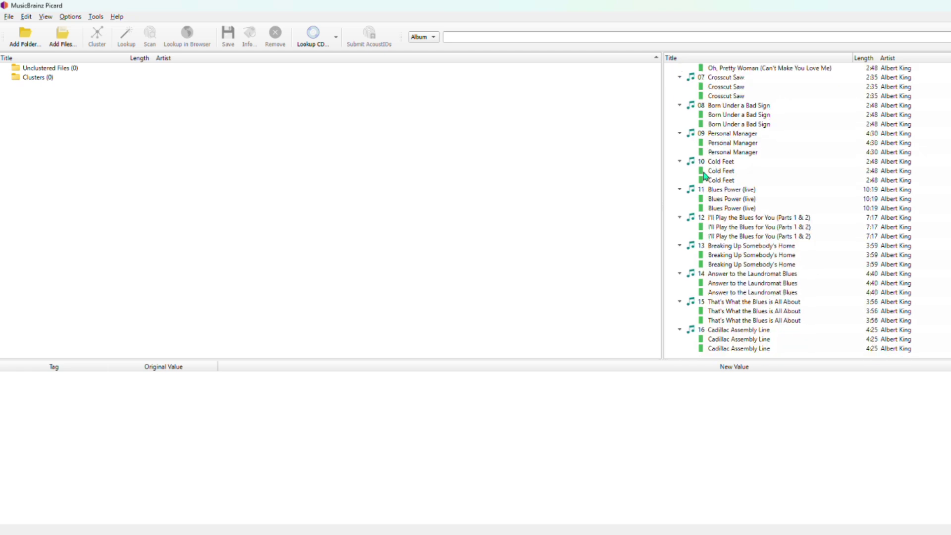
scroll(693, 197, "up", 4)
scroll(692, 196, "up", 2)
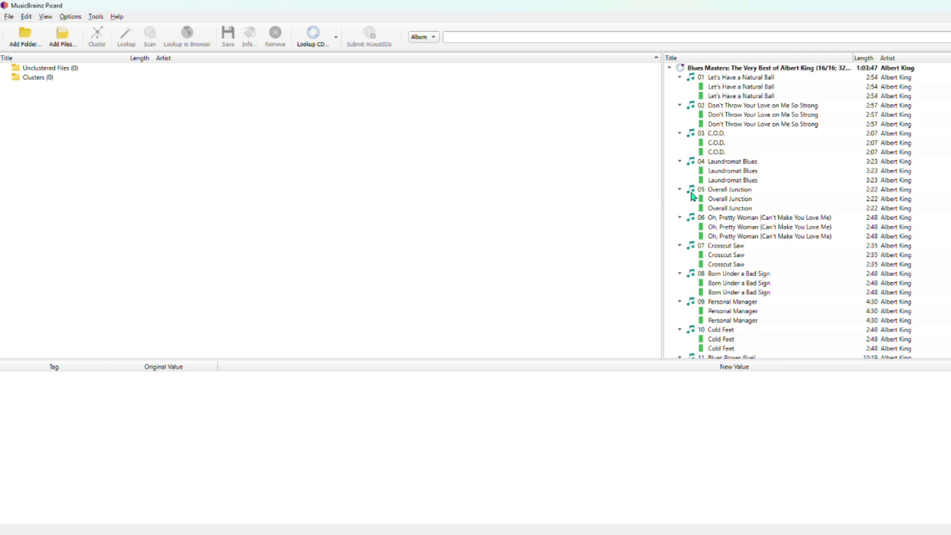
left_click(710, 71)
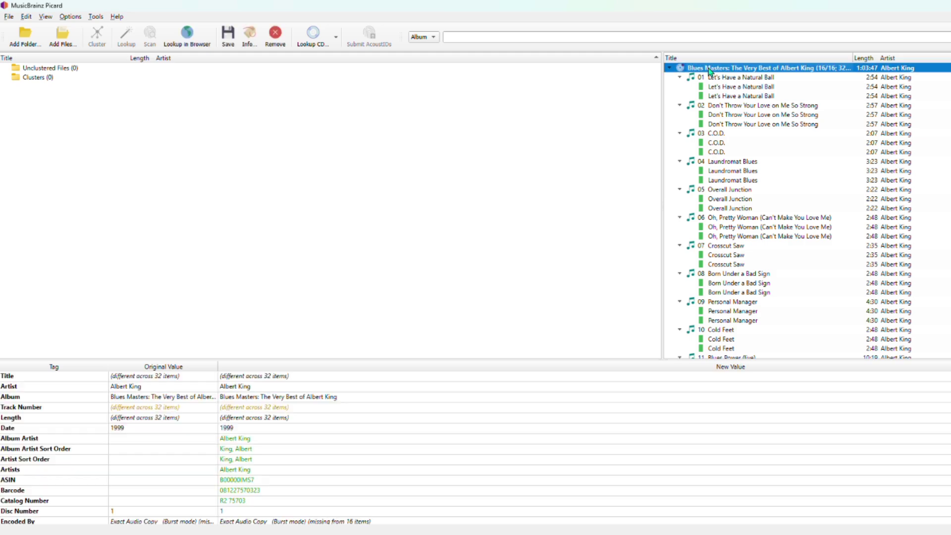
right_click(713, 68)
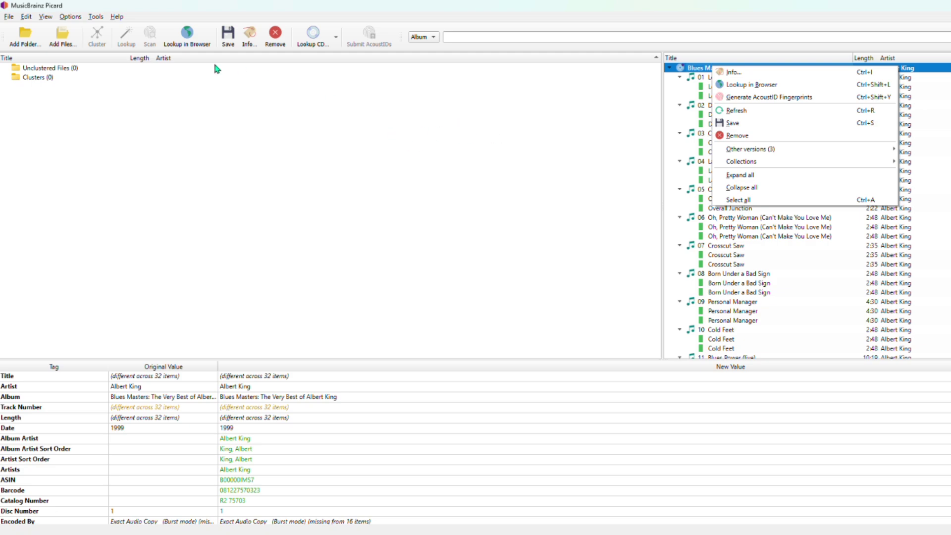
left_click(409, 177)
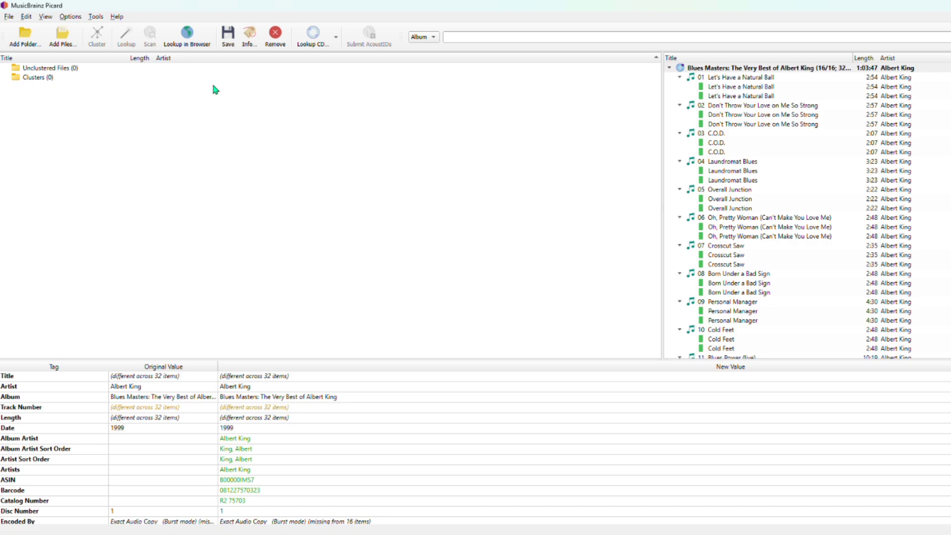
Review the enabled rename, move and tag-saving options and the default file naming script in its editor, leaving the script as is.
left_click(96, 17)
mouse_move(68, 19)
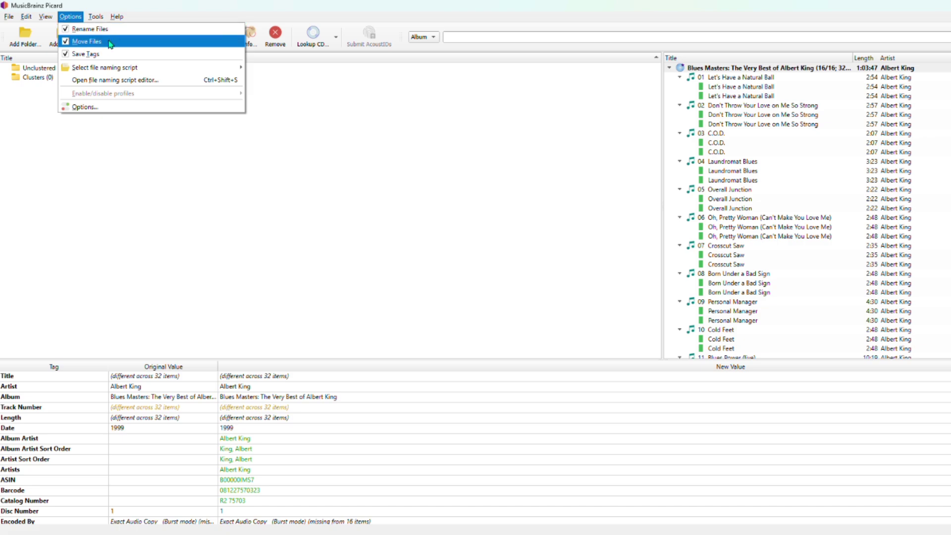
mouse_move(116, 70)
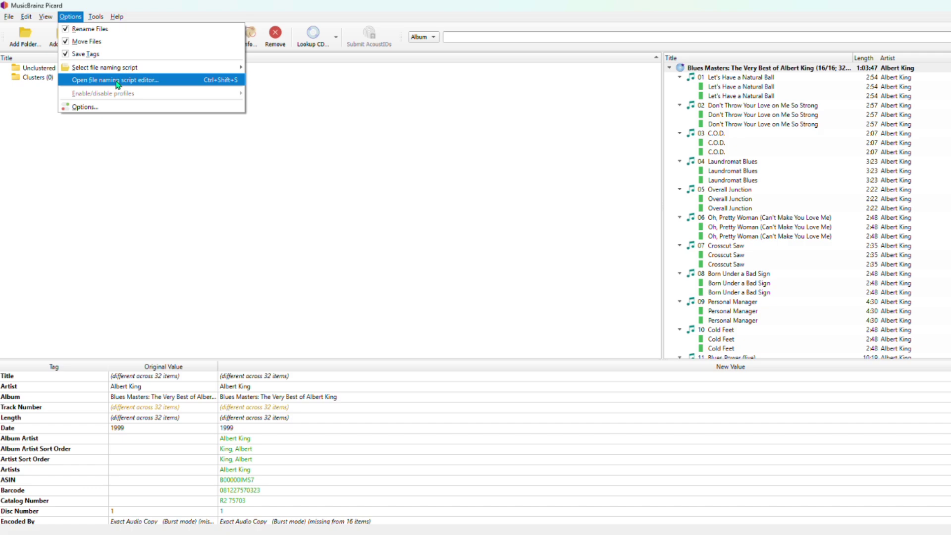
left_click(117, 84)
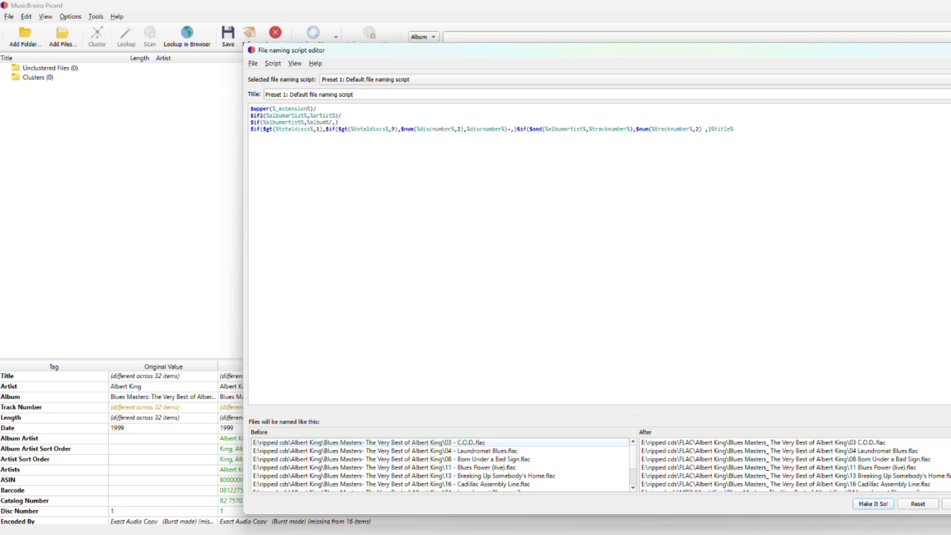
key("Escape")
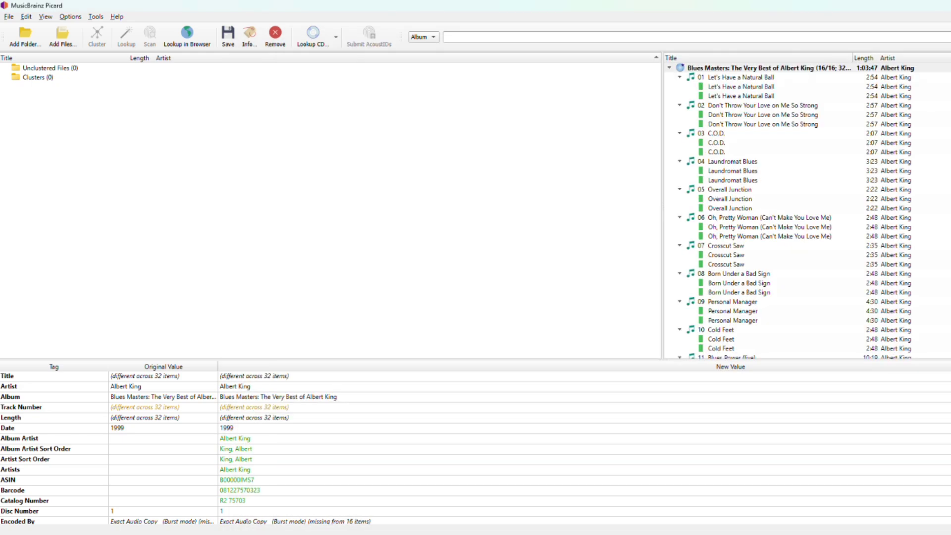
Save the matched Blues Masters album and check the save status of all its tracks.
left_click(751, 71)
right_click(752, 71)
left_click(754, 125)
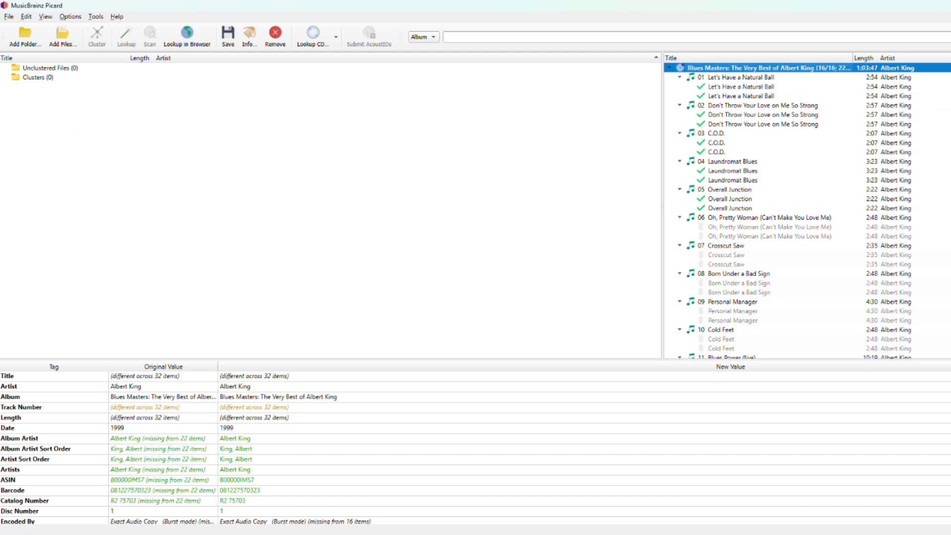
scroll(820, 185, "down", 6)
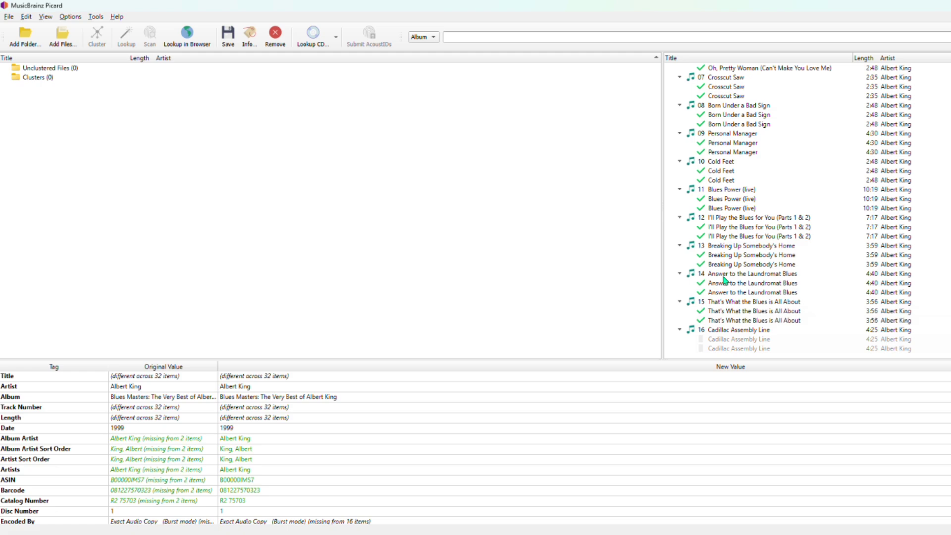
scroll(725, 255, "up", 4)
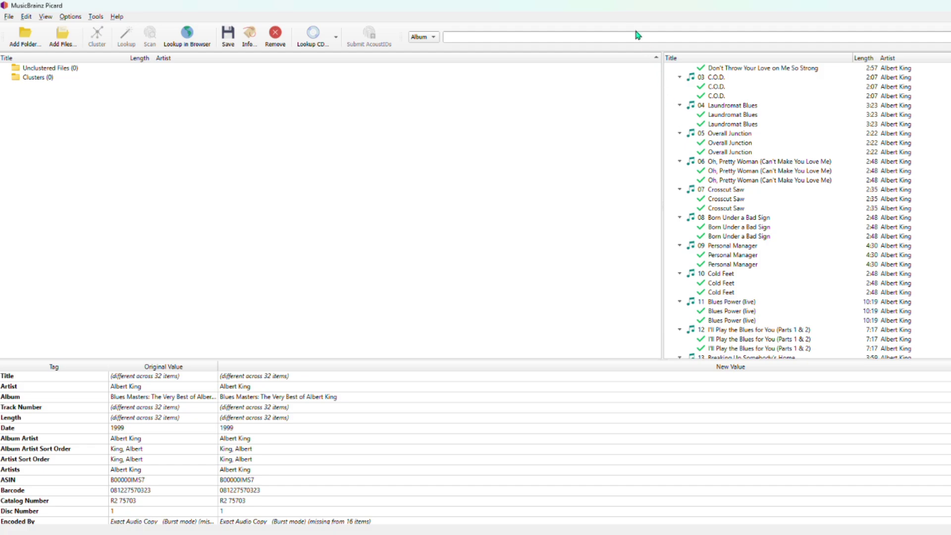
Switch to File Explorer and inspect the original Albert King album folder for leftover files, returning to ripped cds.
key("alt+Tab")
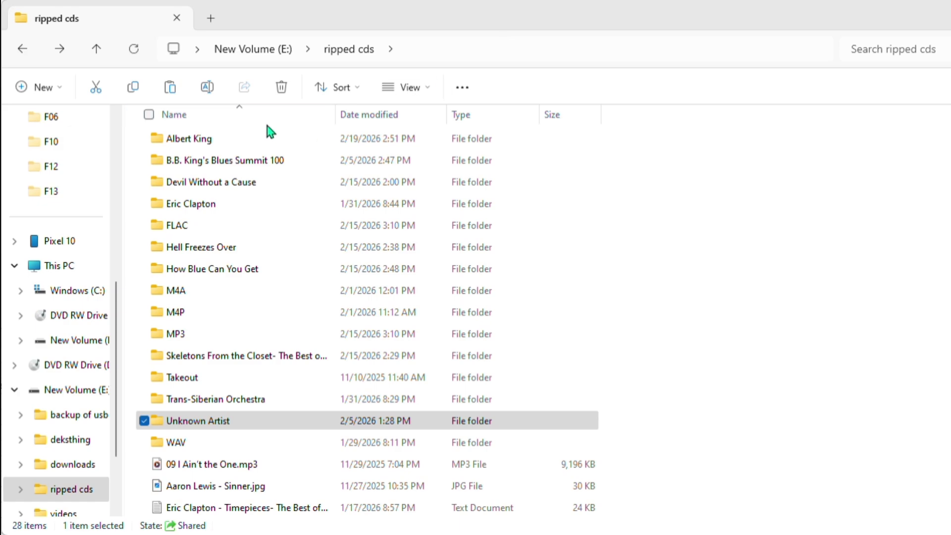
left_click(201, 139)
double_click(201, 139)
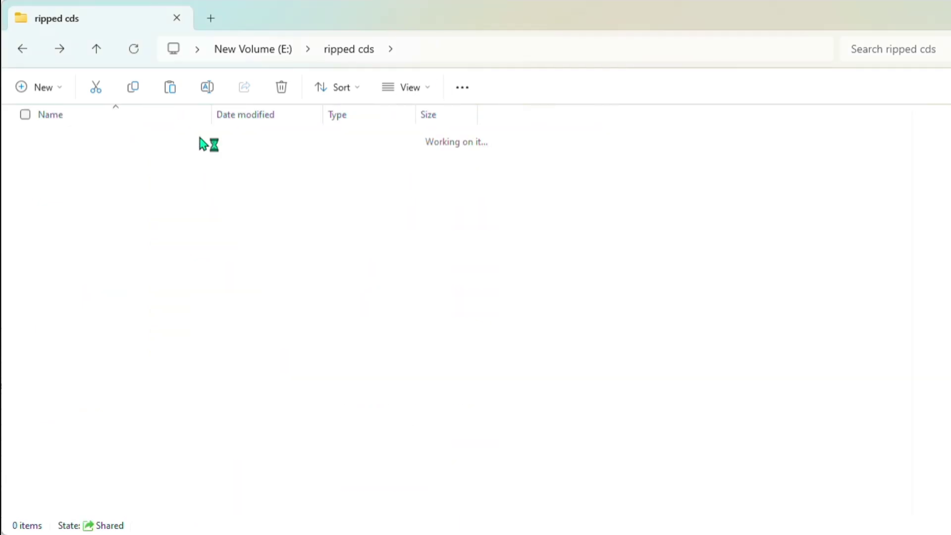
double_click(168, 145)
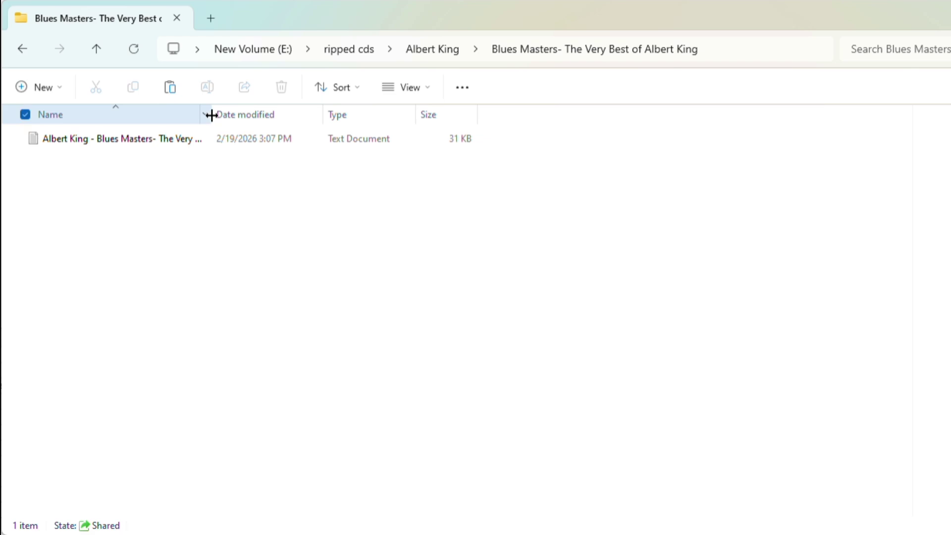
left_click_drag(210, 114, 270, 114)
key("alt+Left")
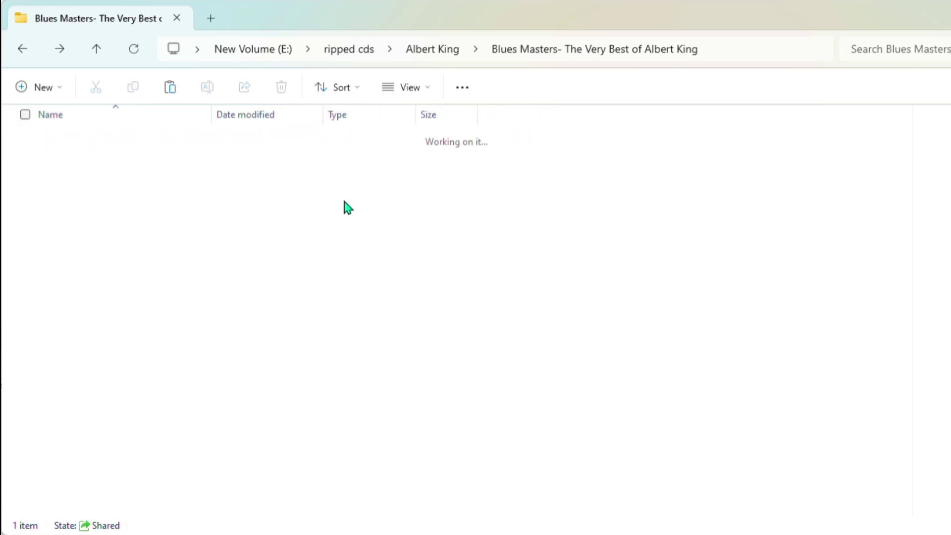
key("alt+Left")
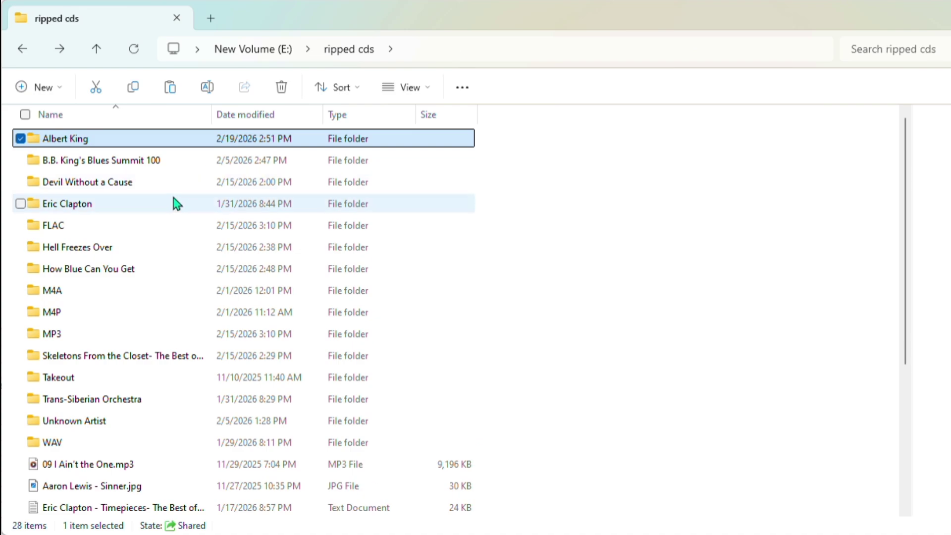
Open the Blues Masters album under FLAC > Albert King, look through its tracks and widen the name column to read the file names.
double_click(56, 226)
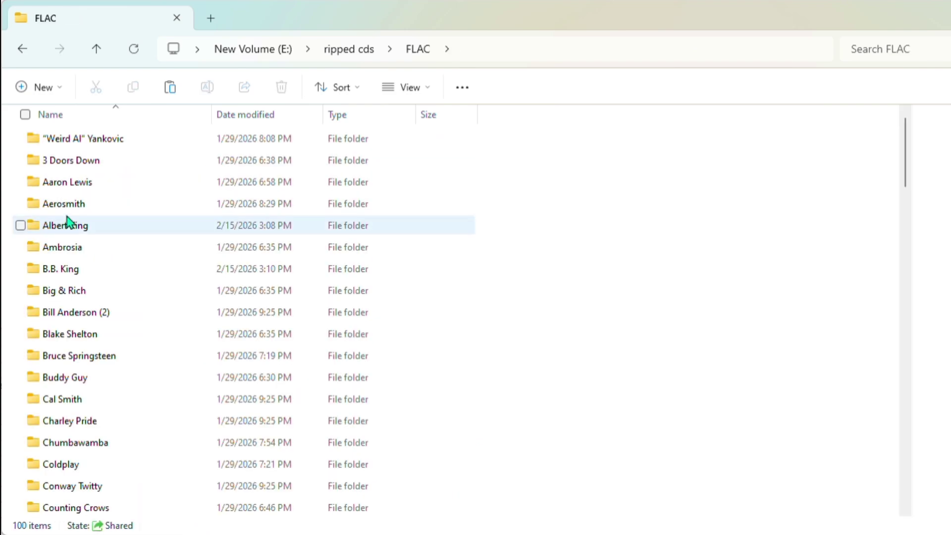
double_click(81, 225)
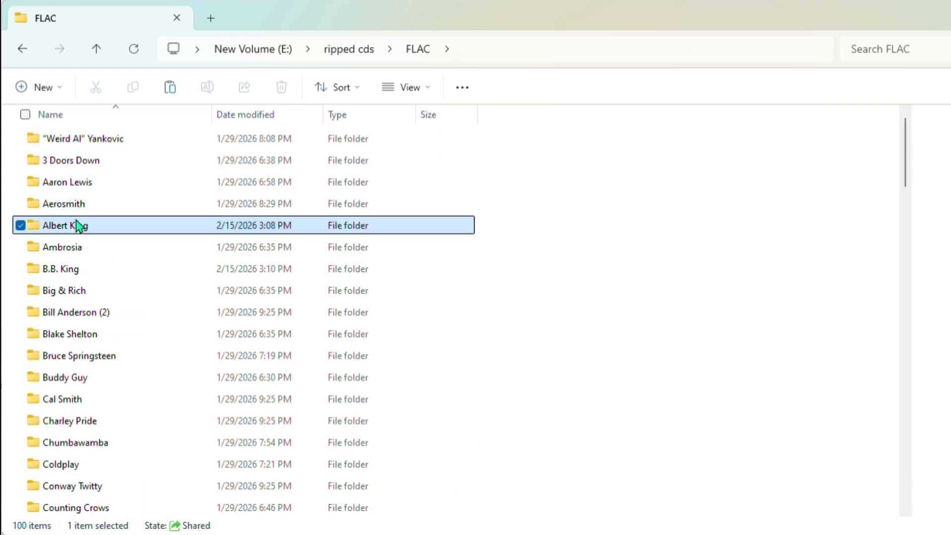
double_click(103, 144)
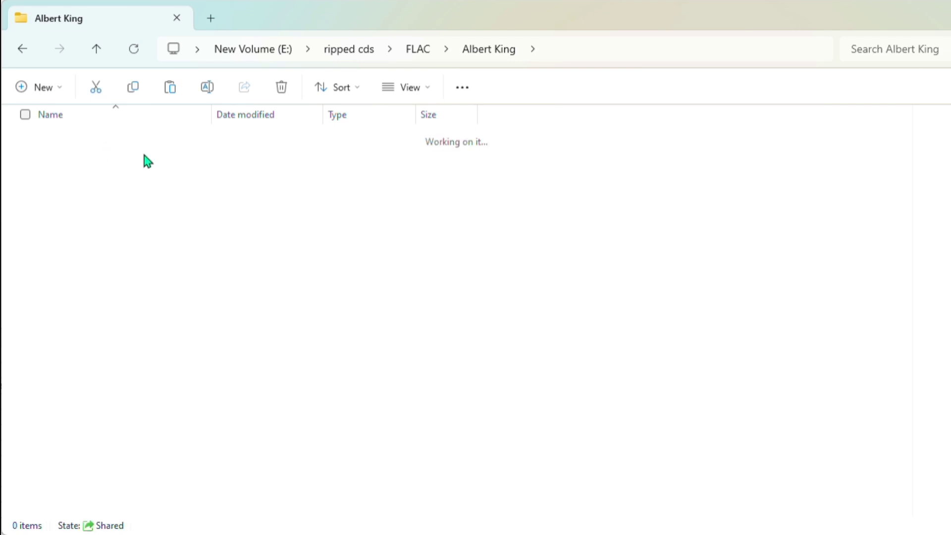
scroll(208, 166, "down", 5)
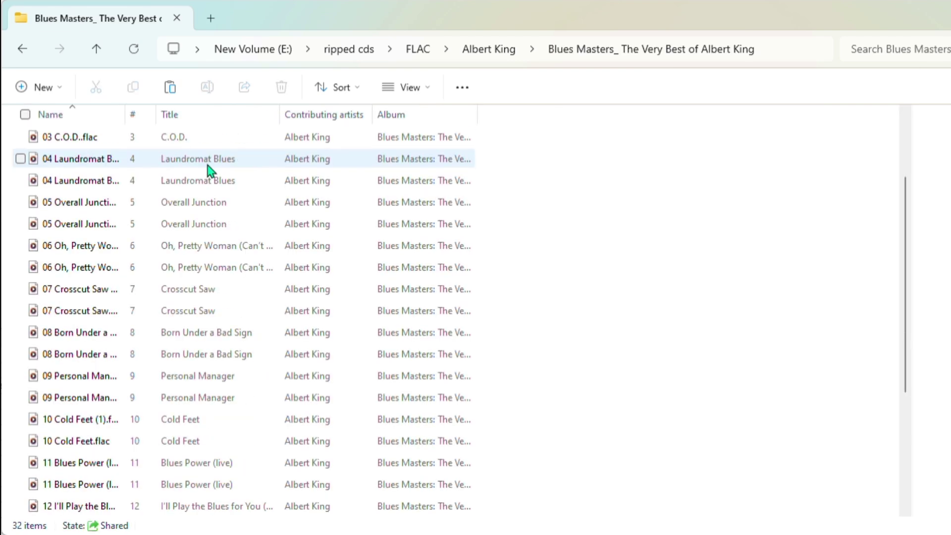
scroll(168, 318, "up", 5)
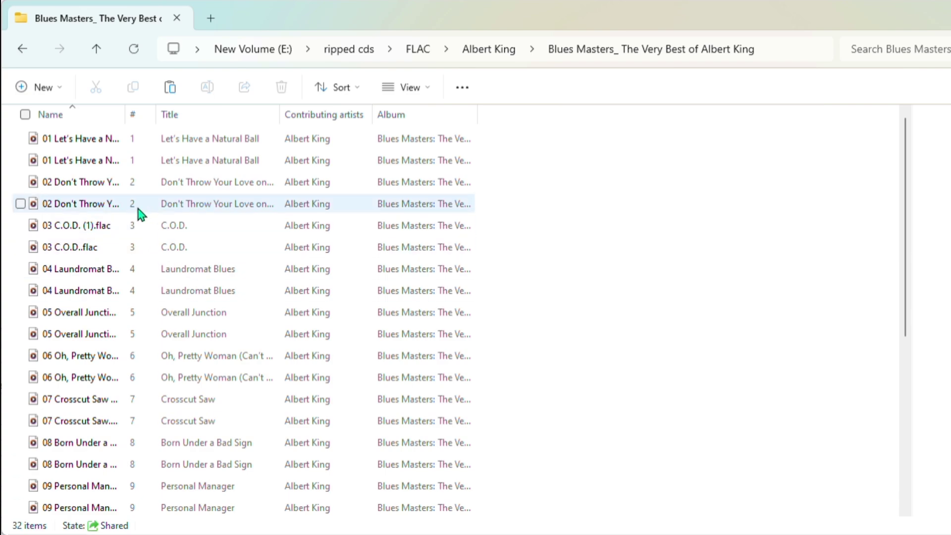
left_click_drag(126, 114, 245, 123)
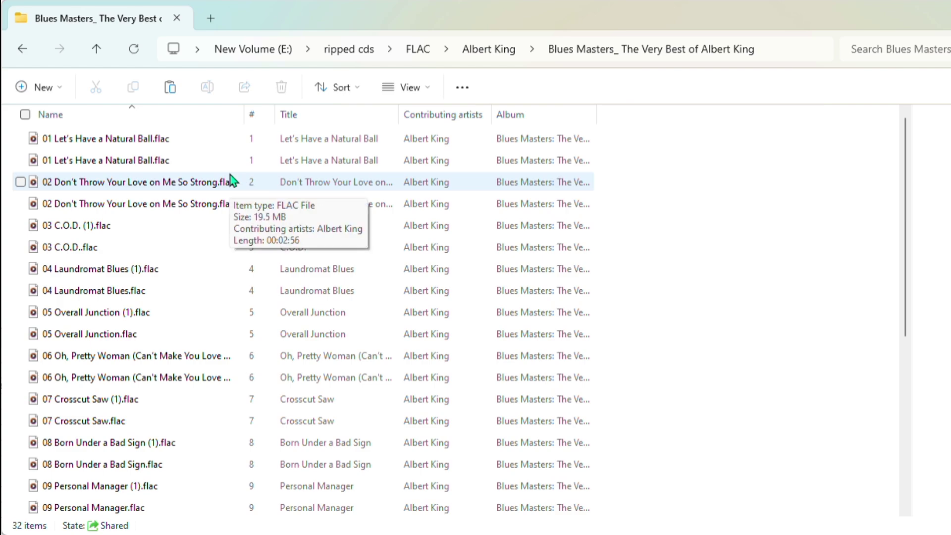
Return to ripped cds, open the Blues Masters album under MP3 > Albert King and look through its tracks.
left_click(341, 55)
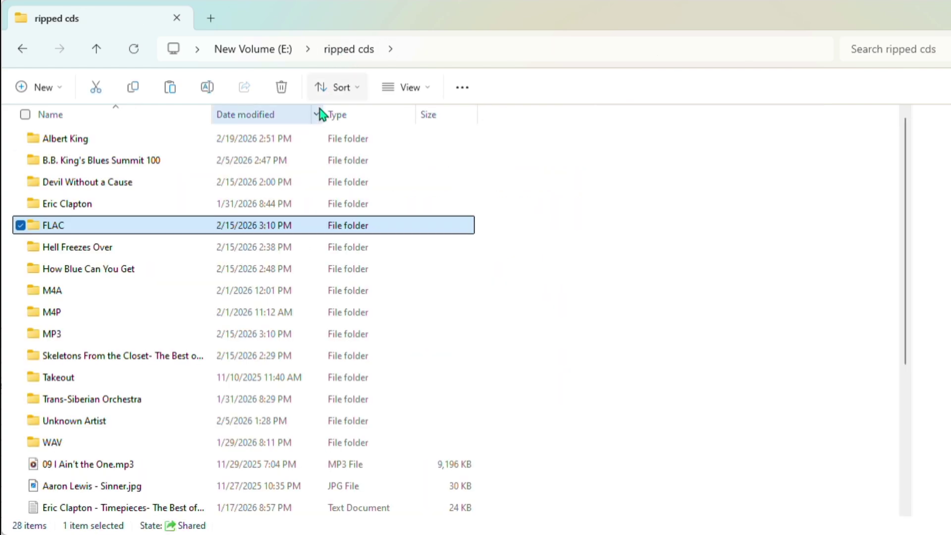
double_click(61, 332)
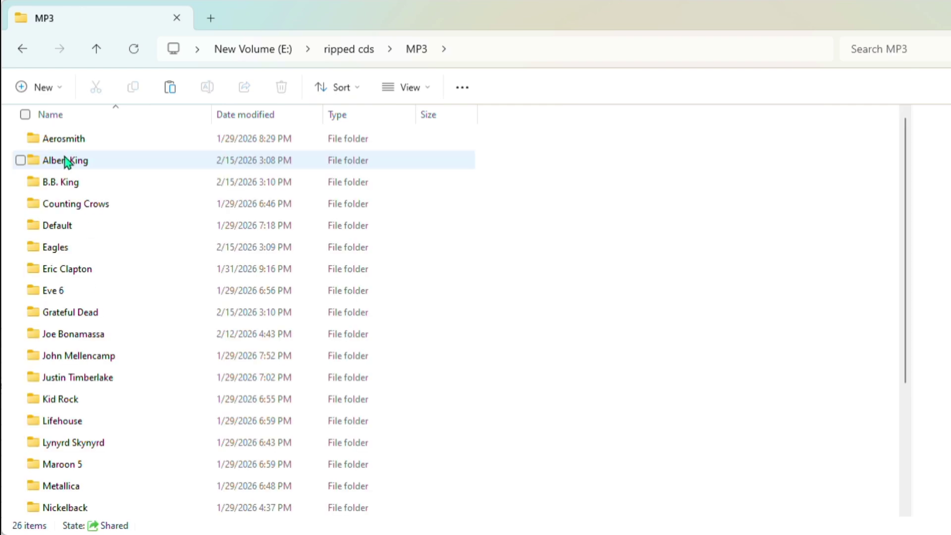
double_click(74, 164)
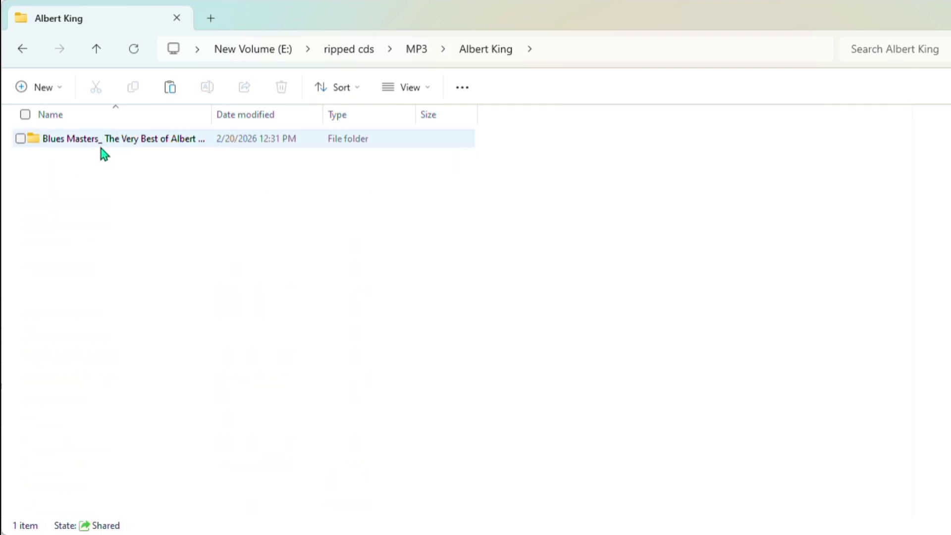
double_click(104, 151)
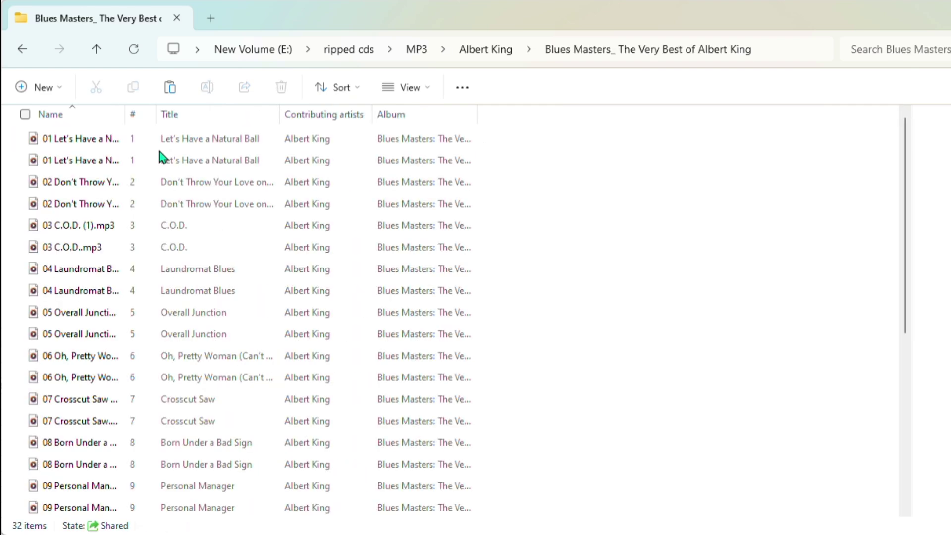
scroll(122, 158, "down", 1)
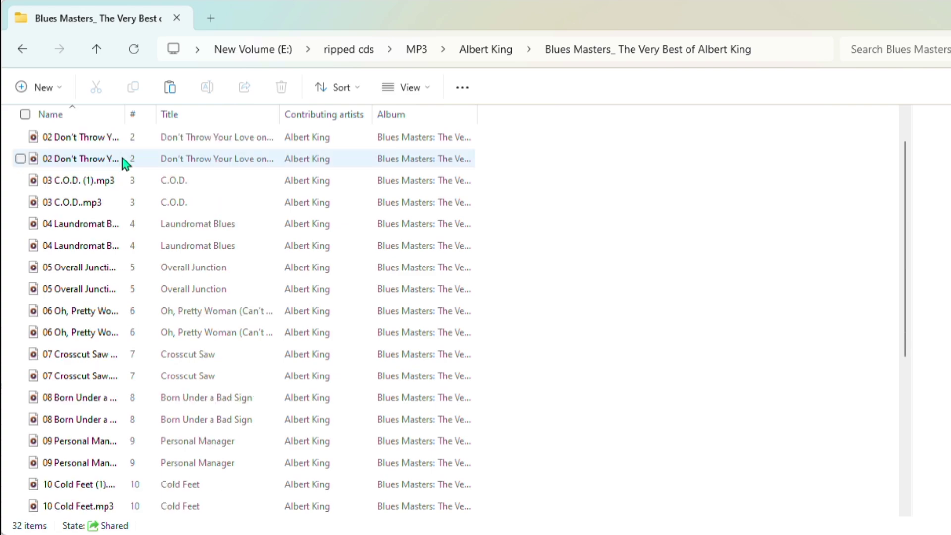
scroll(124, 163, "down", 4)
scroll(121, 181, "up", 5)
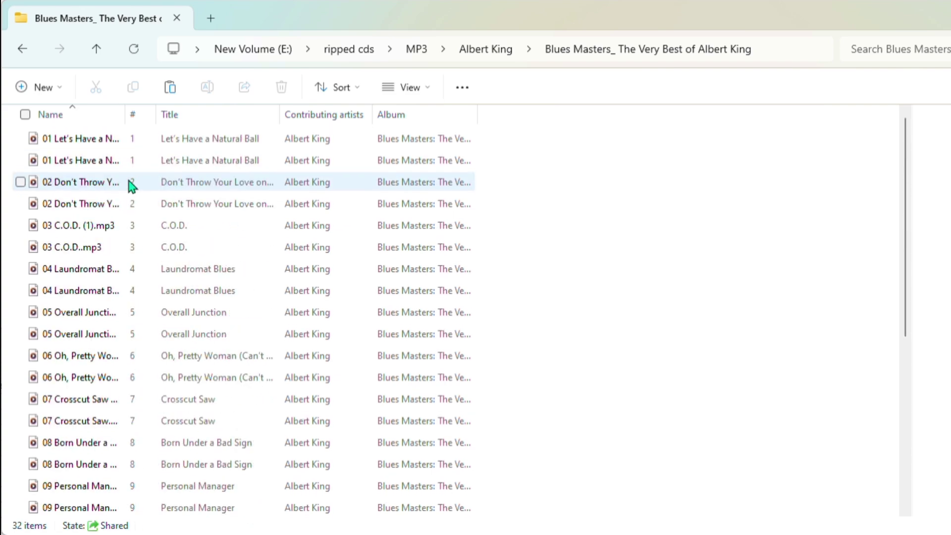